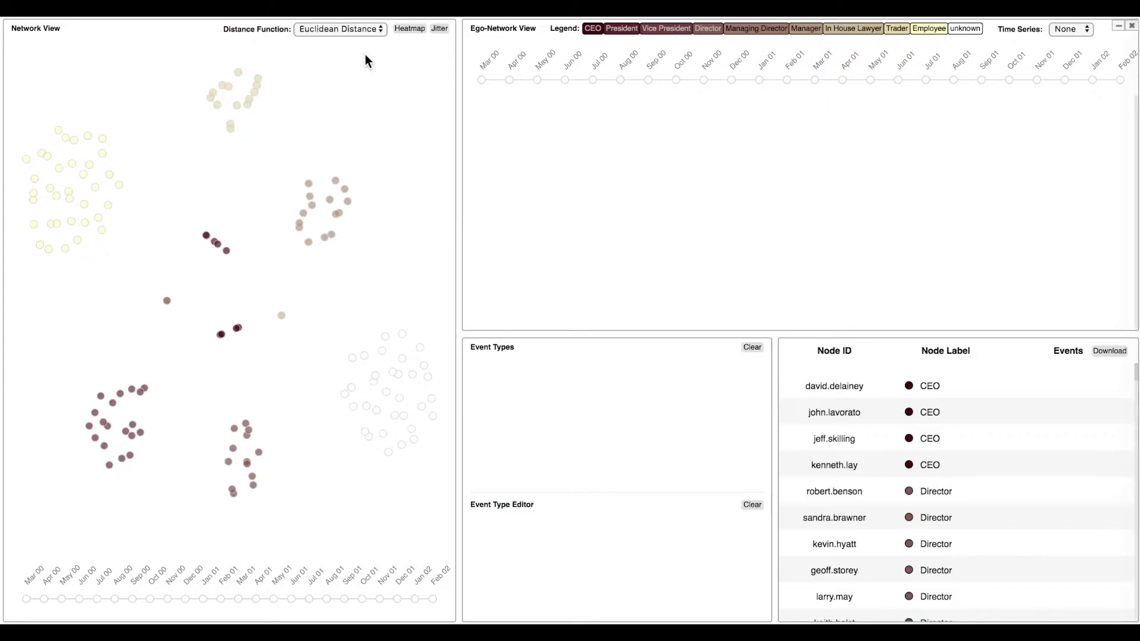
Check the available distance functions, then show the ego-network timelines of two Vice President nodes from the lower-left cluster.
{"action": "left_click", "coordinate": [359, 29]}
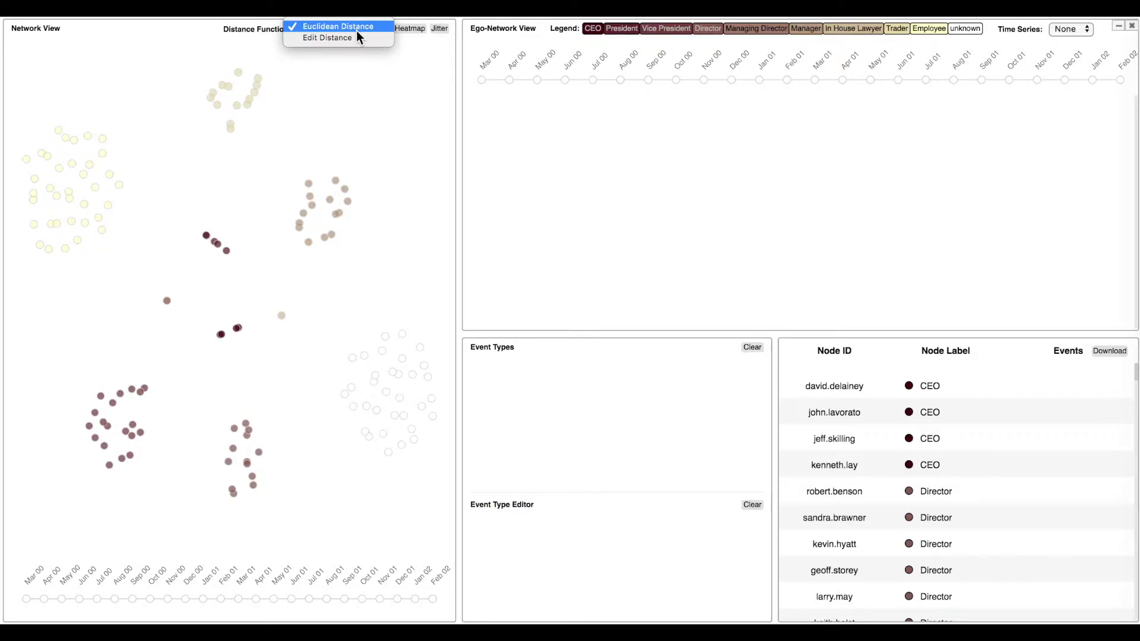
{"action": "left_click", "coordinate": [395, 110]}
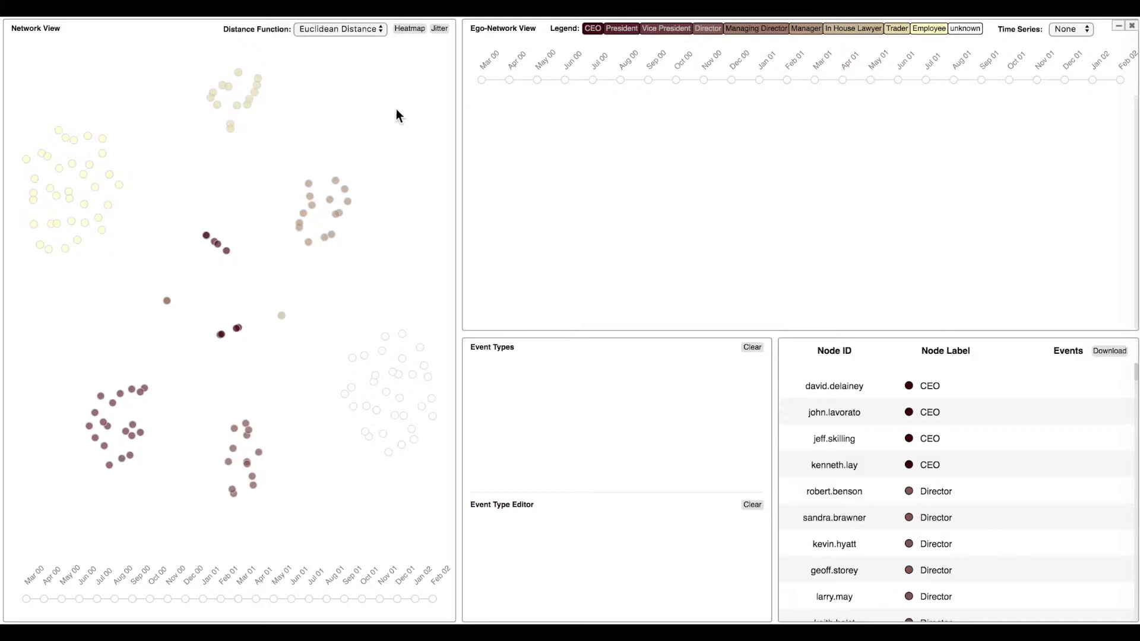
{"action": "left_click", "coordinate": [142, 393]}
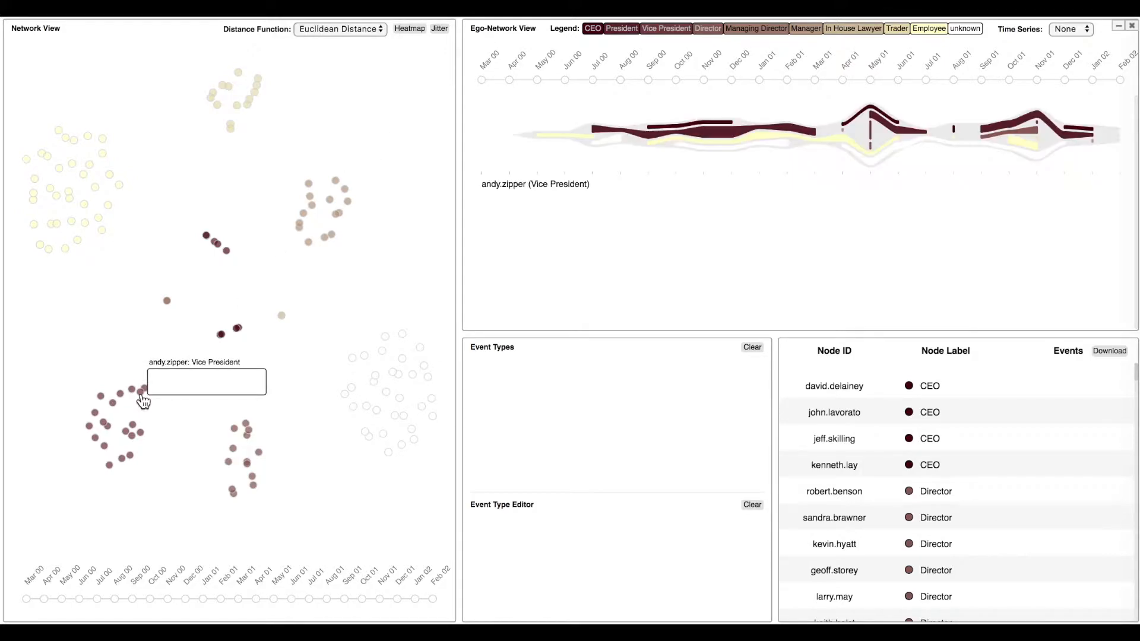
{"action": "left_click", "coordinate": [132, 425]}
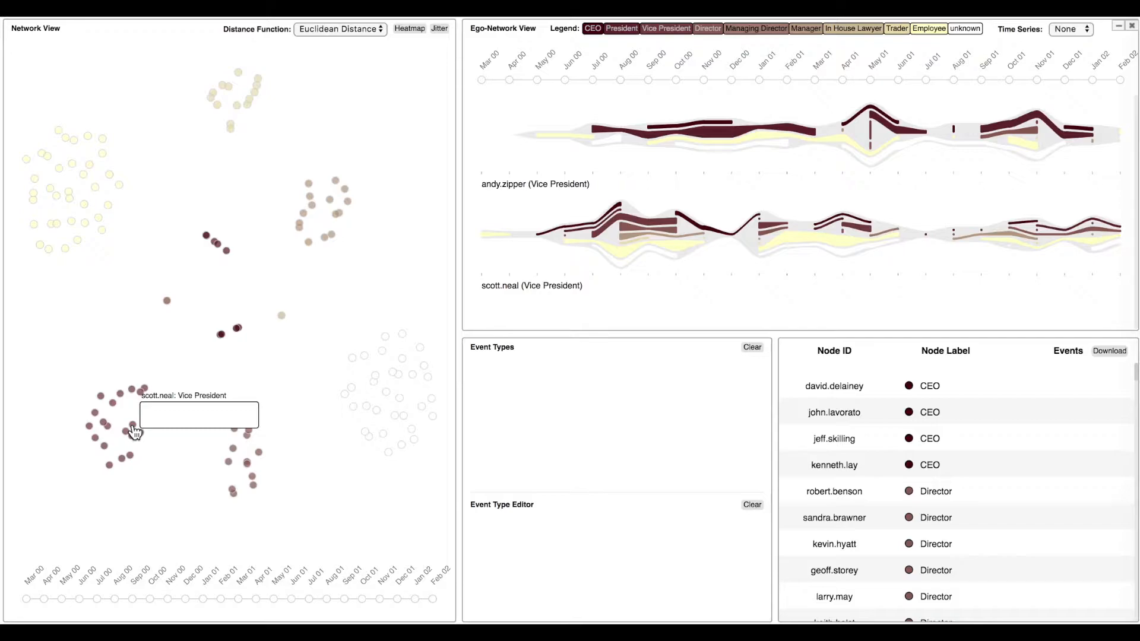
Lock and unlock the Aug 00 ego-network of the second Vice President in the Network View, and clear the Ego-Network View.
{"action": "mouse_move", "coordinate": [625, 254]}
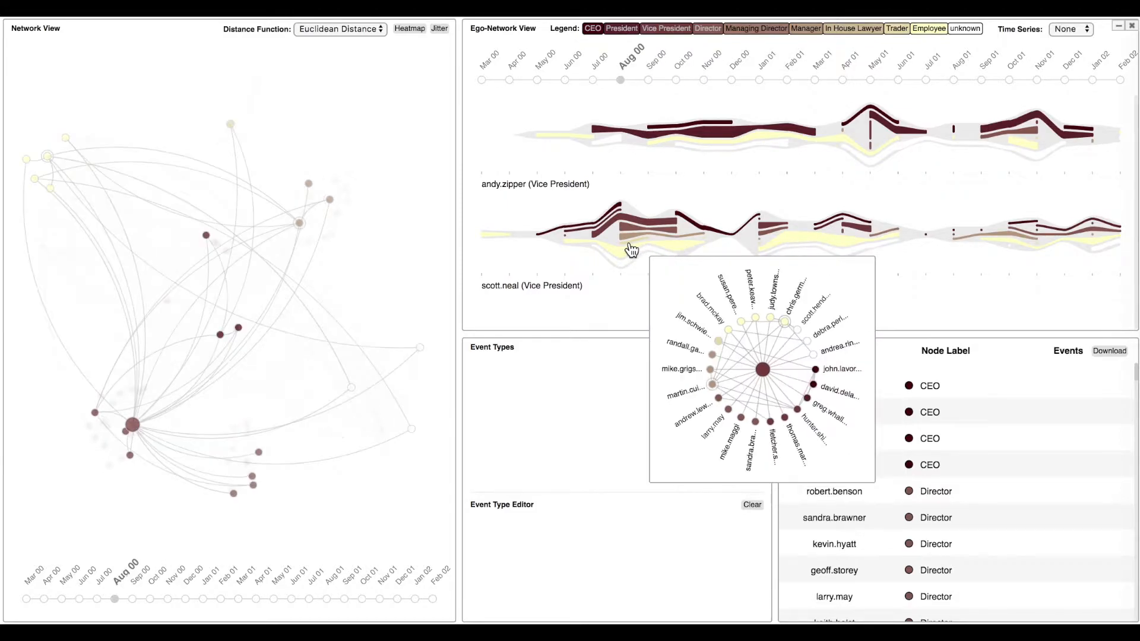
{"action": "left_click", "coordinate": [631, 250]}
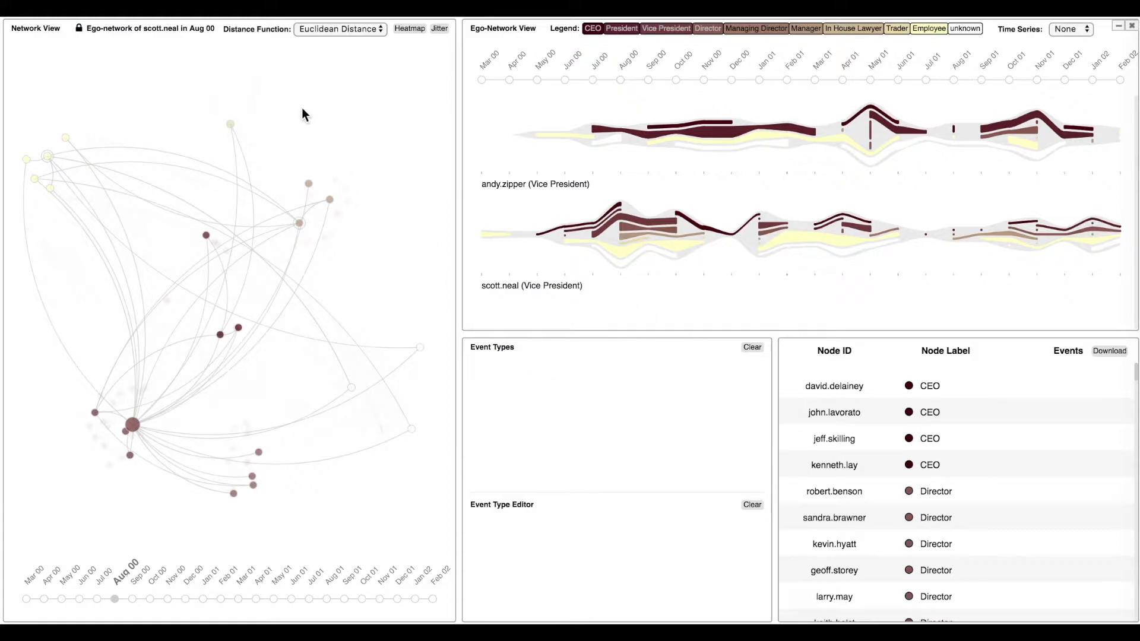
{"action": "left_click", "coordinate": [78, 28]}
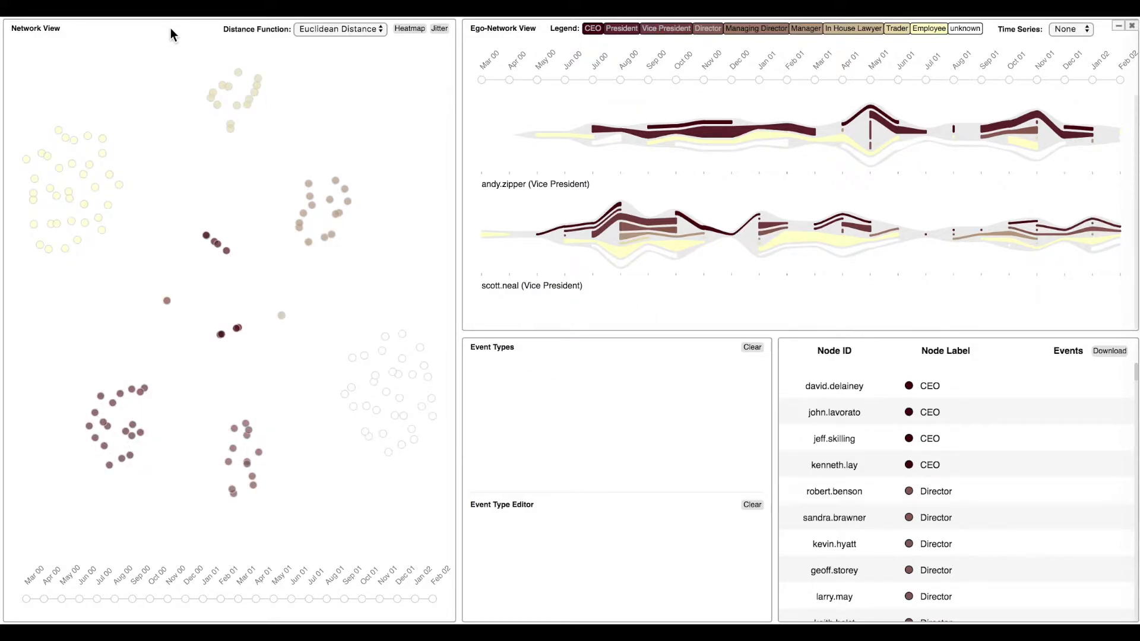
{"action": "left_click", "coordinate": [1132, 26]}
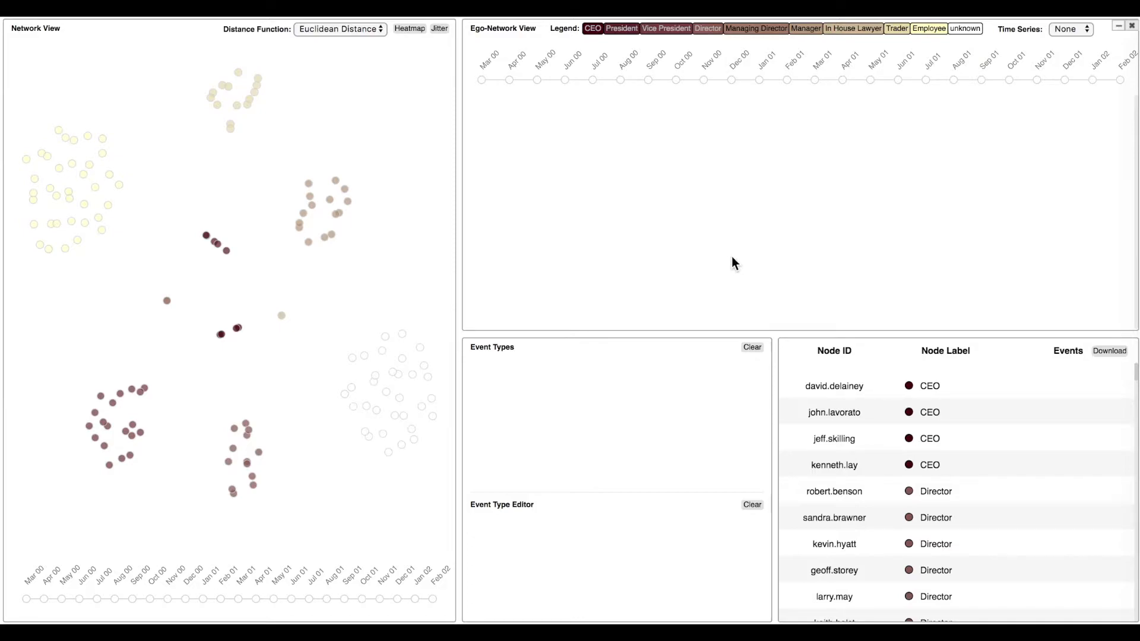
Add two Size event types by slope range: increases from 0.36 upward and decreases from -0.36 downward.
{"action": "right_click", "coordinate": [636, 405]}
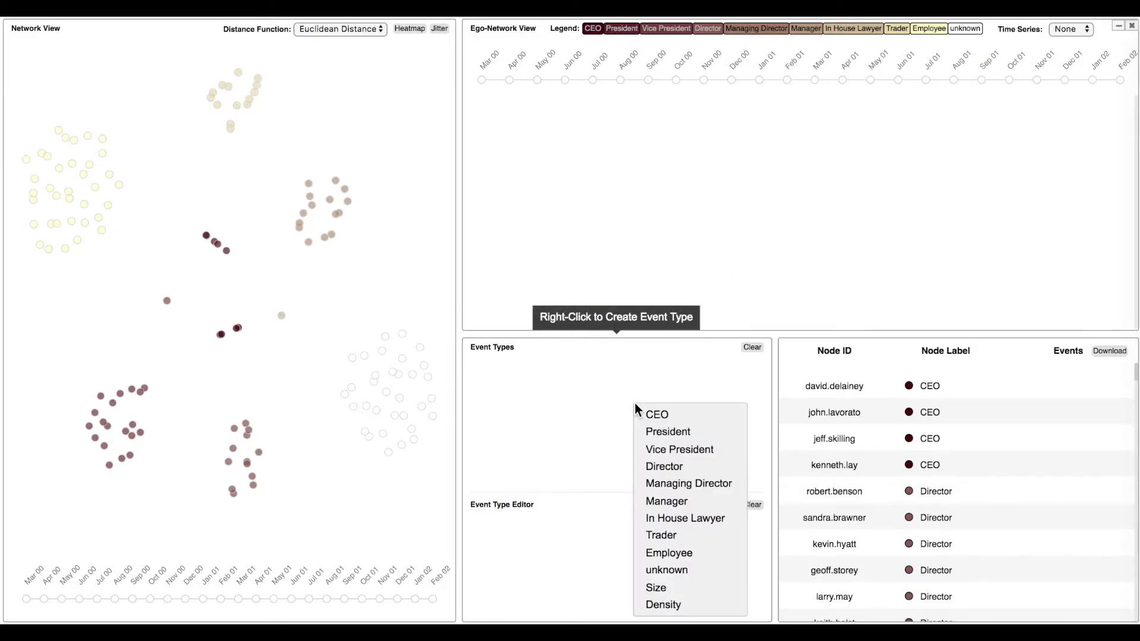
{"action": "left_click", "coordinate": [701, 588]}
{"action": "left_click", "coordinate": [642, 530]}
{"action": "mouse_move", "coordinate": [612, 560]}
{"action": "left_mouse_down"}
{"action": "mouse_move", "coordinate": [653, 553]}
{"action": "mouse_move", "coordinate": [589, 574]}
{"action": "left_mouse_up"}
{"action": "left_click", "coordinate": [746, 607]}
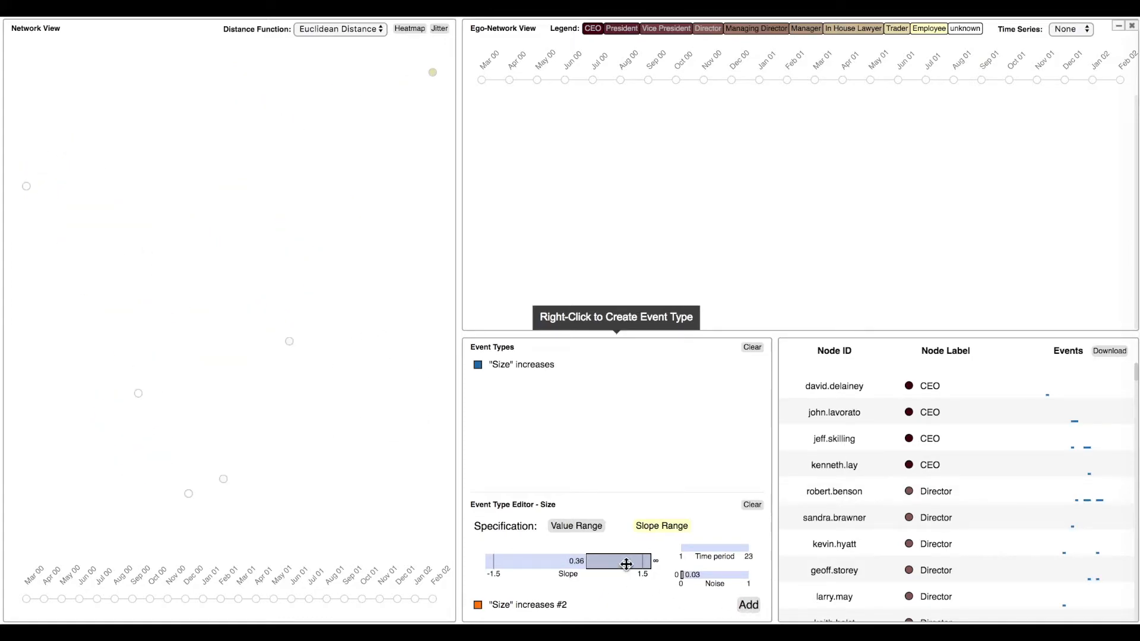
{"action": "left_click_drag", "start_coordinate": [623, 565], "coordinate": [523, 565]}
{"action": "left_click", "coordinate": [748, 607]}
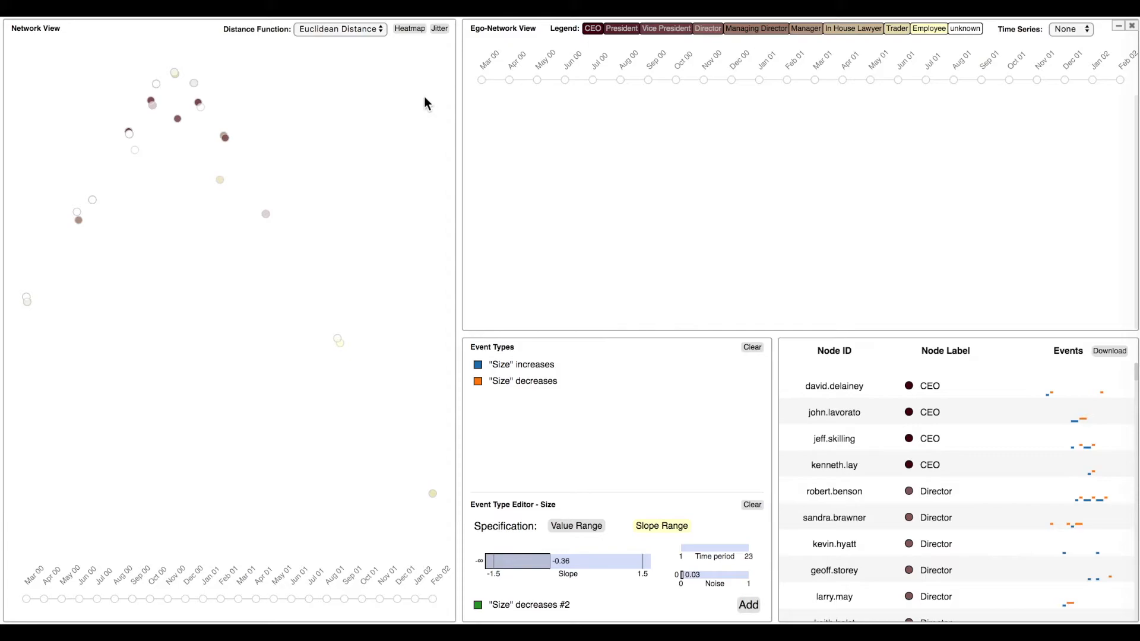
Turn the heatmap on and off in the Network View and jitter the overlapping nodes.
{"action": "left_click", "coordinate": [411, 35]}
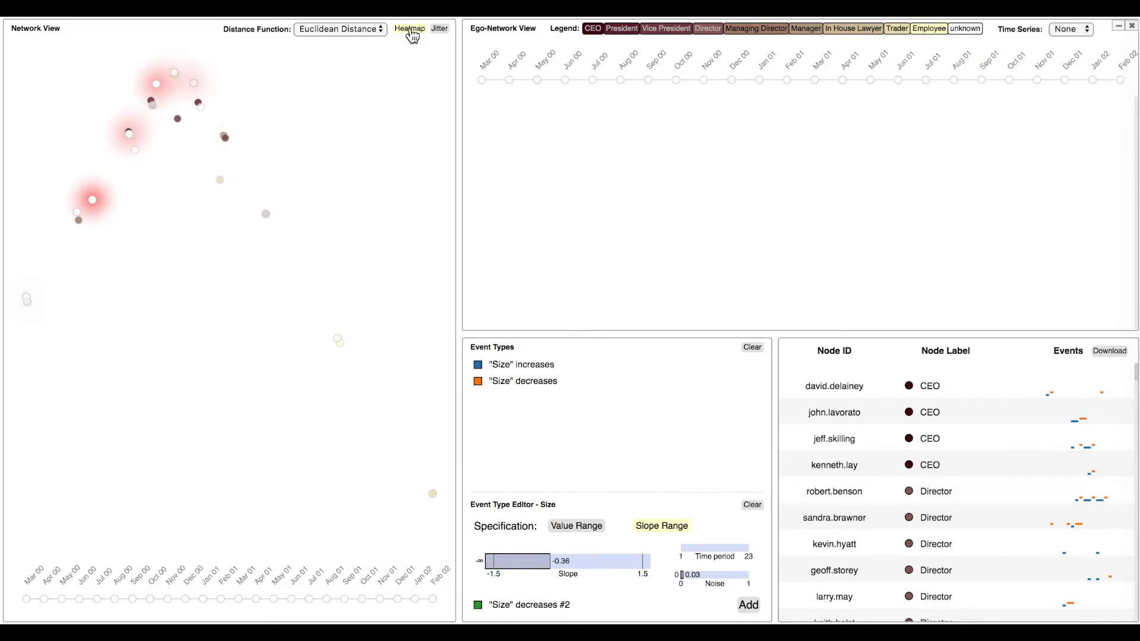
{"action": "left_click", "coordinate": [411, 33]}
{"action": "left_click", "coordinate": [440, 31]}
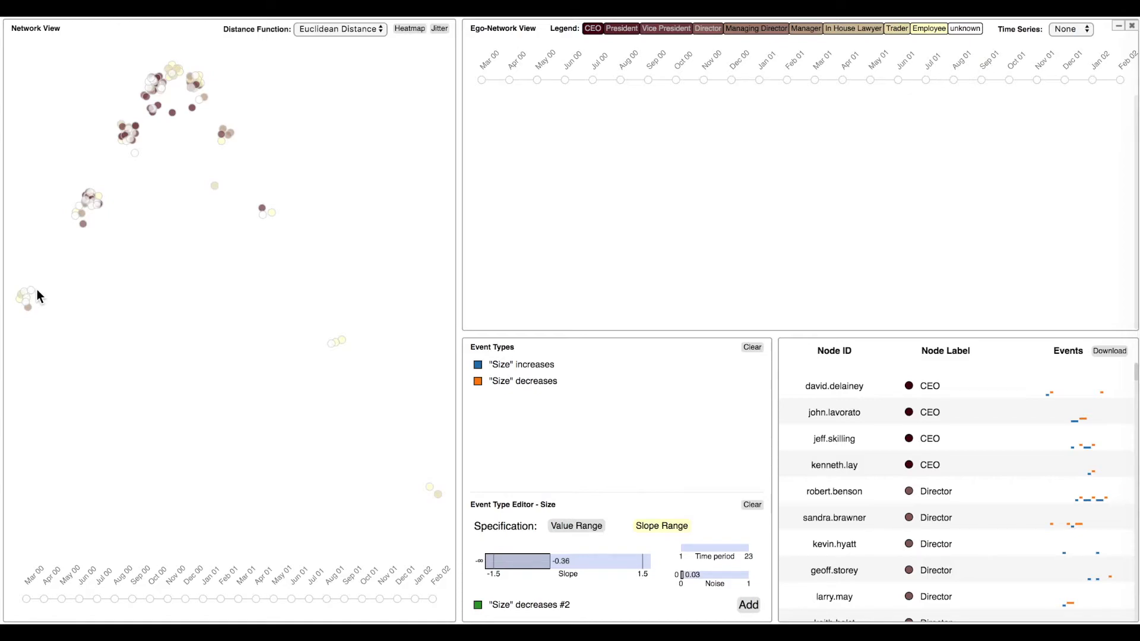
{"action": "mouse_move", "coordinate": [93, 202]}
{"action": "mouse_move", "coordinate": [442, 495]}
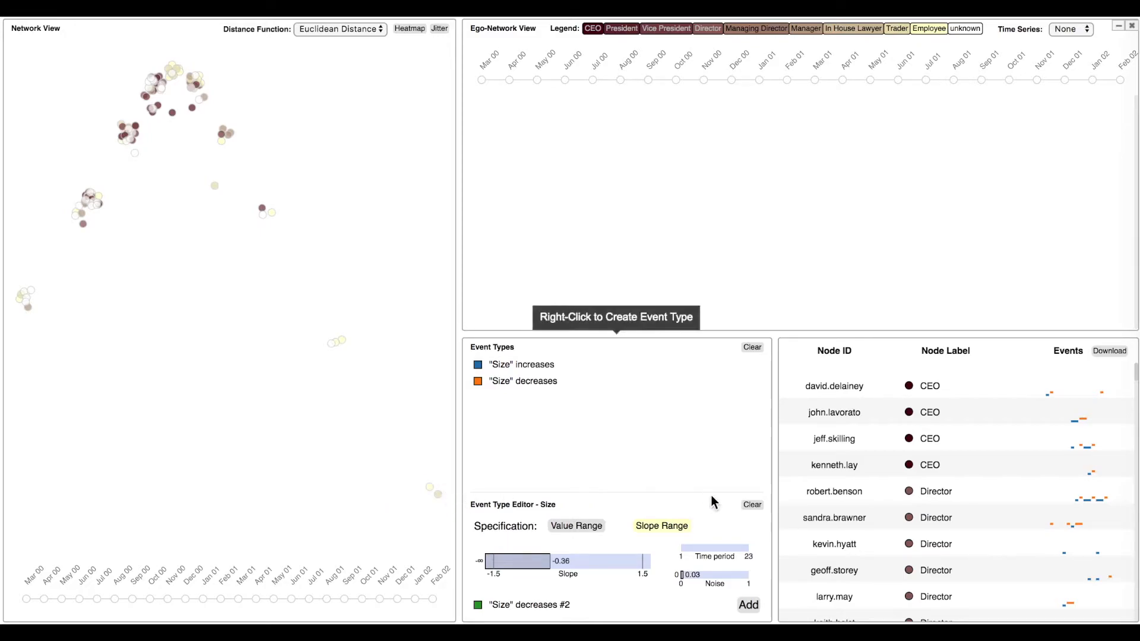
Clear the event type editor and show the ego-networks of the outlying Trader node and an unknown-label node in the far-left cluster.
{"action": "left_click", "coordinate": [753, 505]}
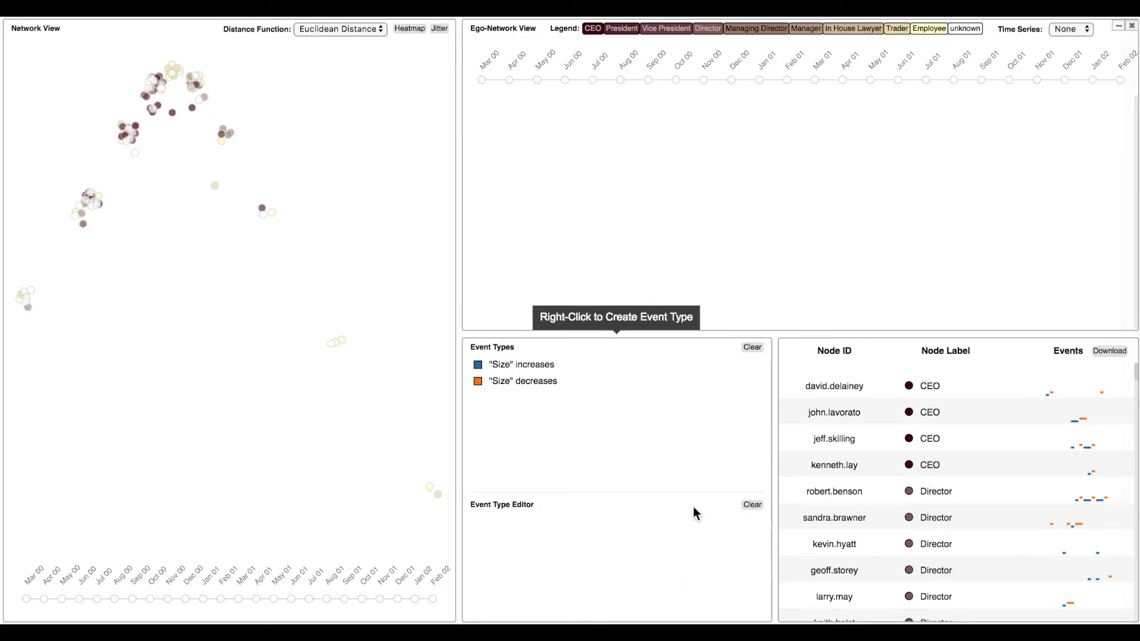
{"action": "left_click", "coordinate": [440, 496]}
{"action": "mouse_move", "coordinate": [26, 304]}
{"action": "left_click", "coordinate": [26, 304]}
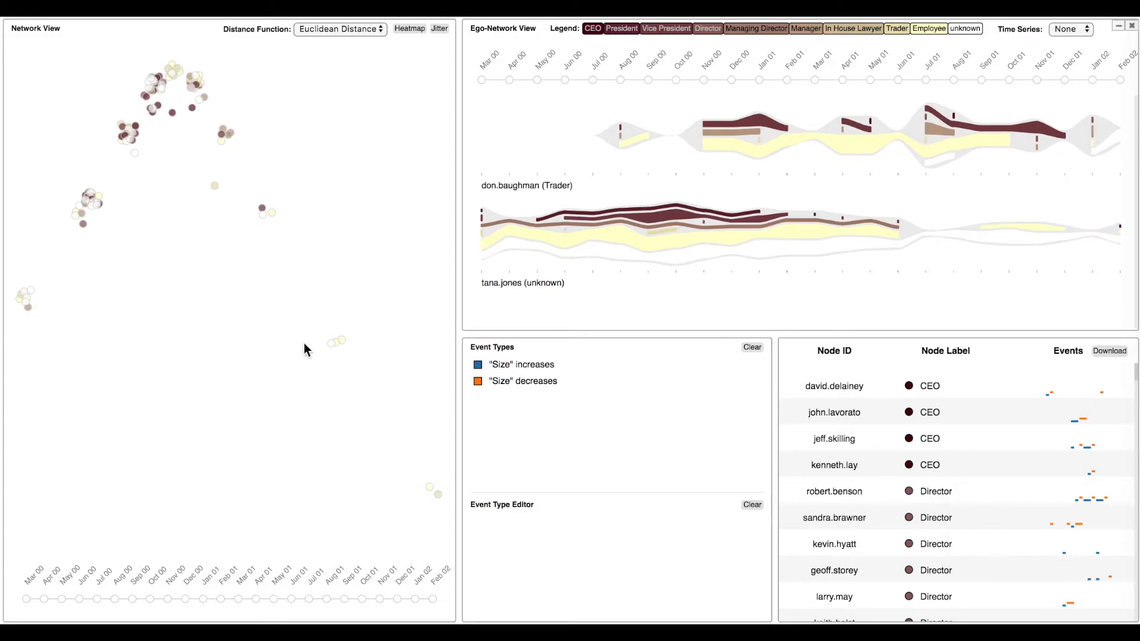
Set the time series of the Ego-Network View to Size.
{"action": "left_click", "coordinate": [1082, 30]}
{"action": "left_click", "coordinate": [1084, 34]}
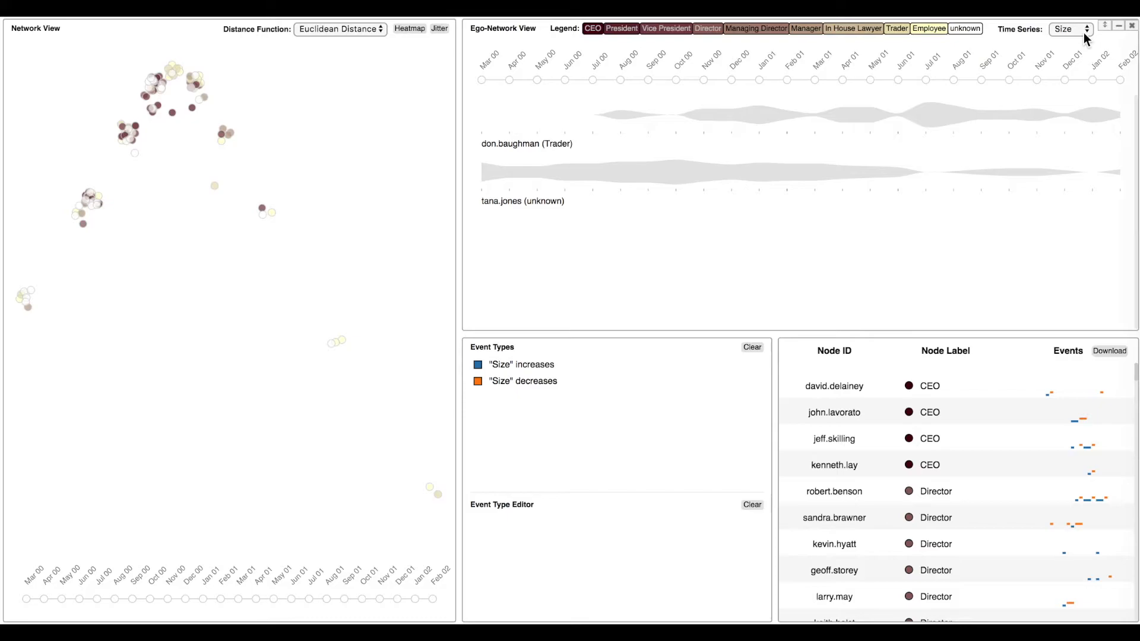
Clear the existing event types and add a Density event type for the value range 0 to 1.
{"action": "left_click", "coordinate": [752, 348]}
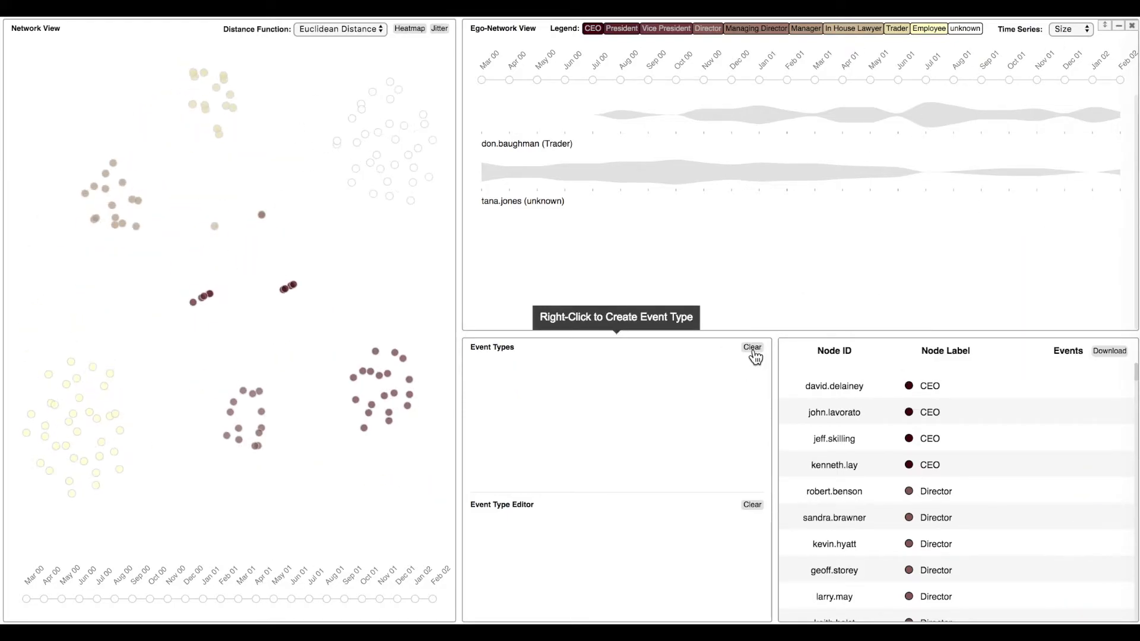
{"action": "right_click", "coordinate": [646, 373]}
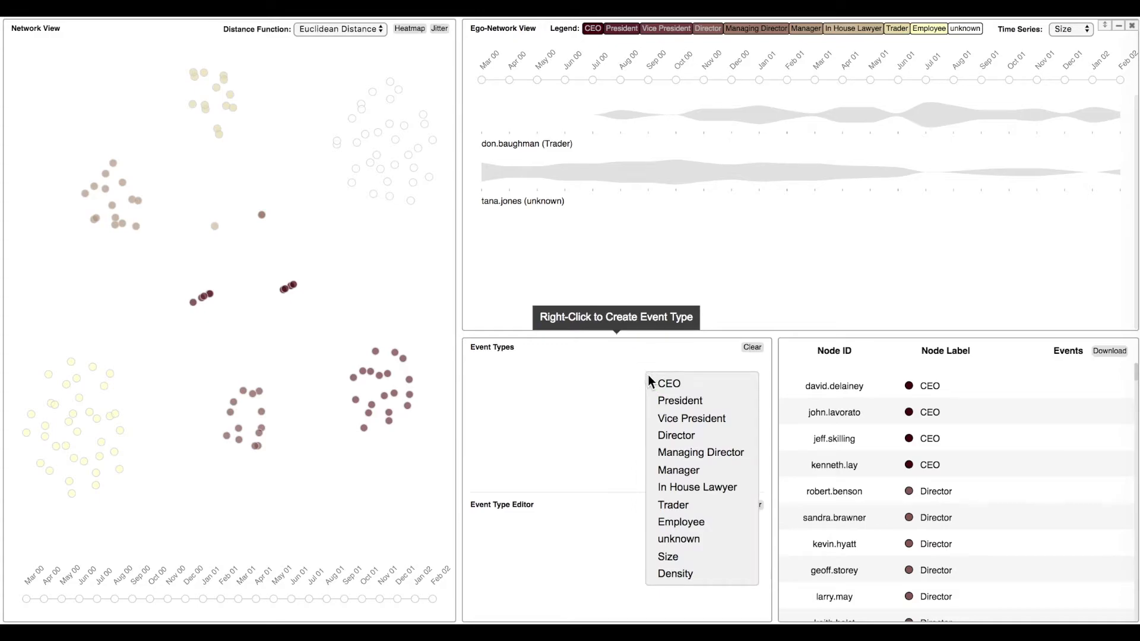
{"action": "left_click", "coordinate": [683, 573]}
{"action": "left_click", "coordinate": [570, 531]}
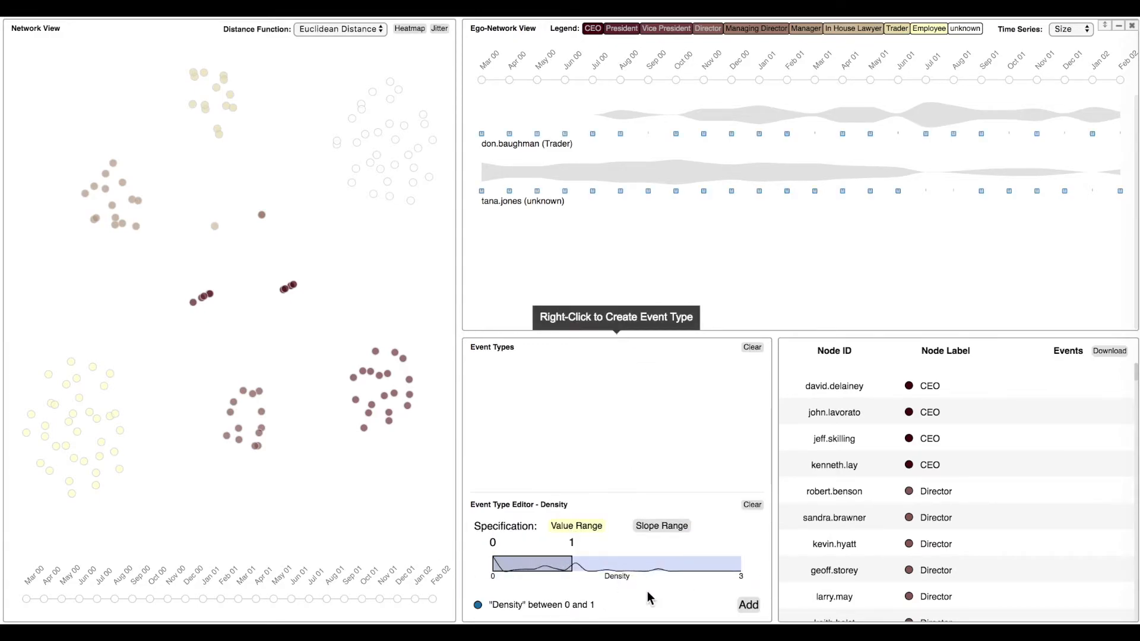
{"action": "left_click", "coordinate": [747, 604]}
Add Density event types for the value ranges 1 to 2 and 2 to 3, and clear the event type editor.
{"action": "left_click_drag", "start_coordinate": [559, 563], "coordinate": [748, 566]}
{"action": "left_click", "coordinate": [747, 604]}
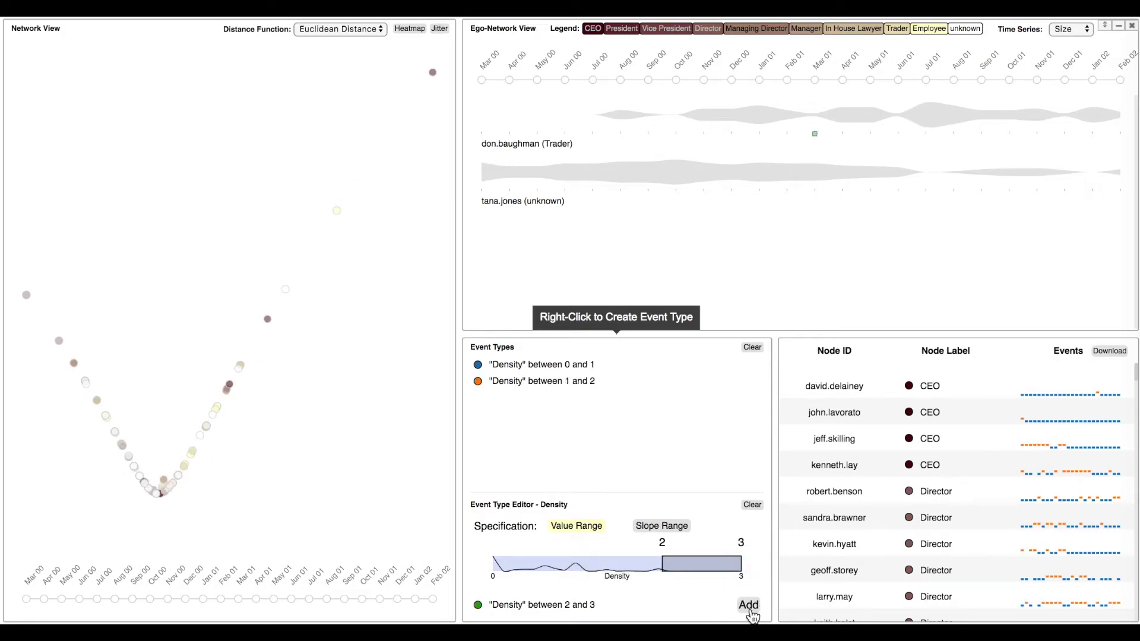
{"action": "left_click", "coordinate": [749, 606]}
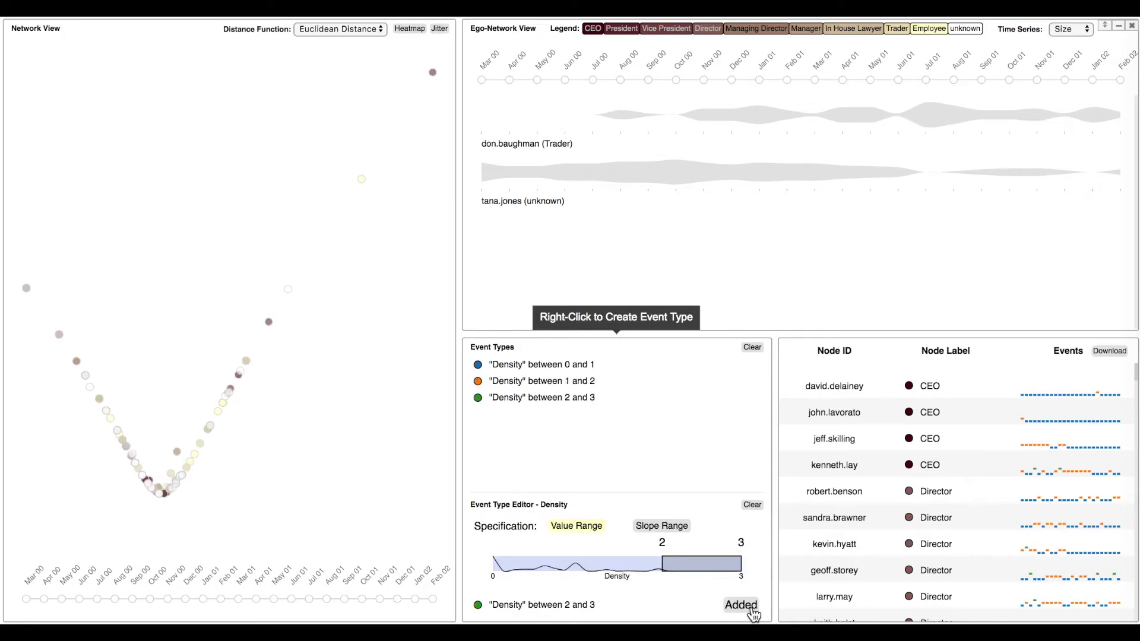
{"action": "left_click", "coordinate": [753, 506]}
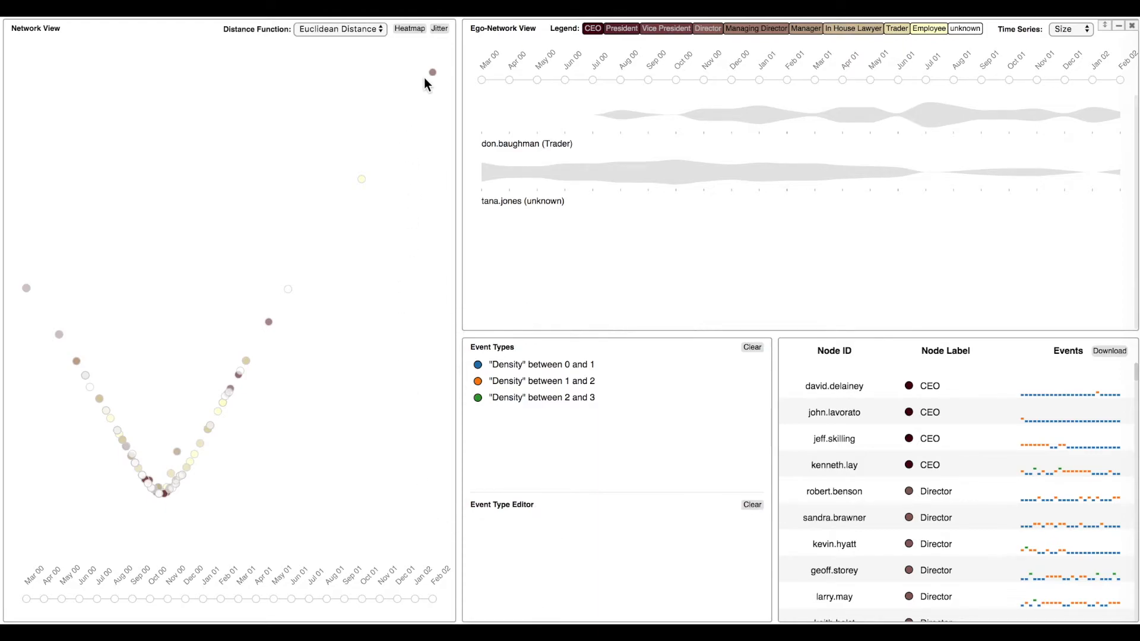
Clear the Density event types and add an event type for "CEO" appearing in the ego-network.
{"action": "mouse_move", "coordinate": [433, 75]}
{"action": "left_click", "coordinate": [752, 348]}
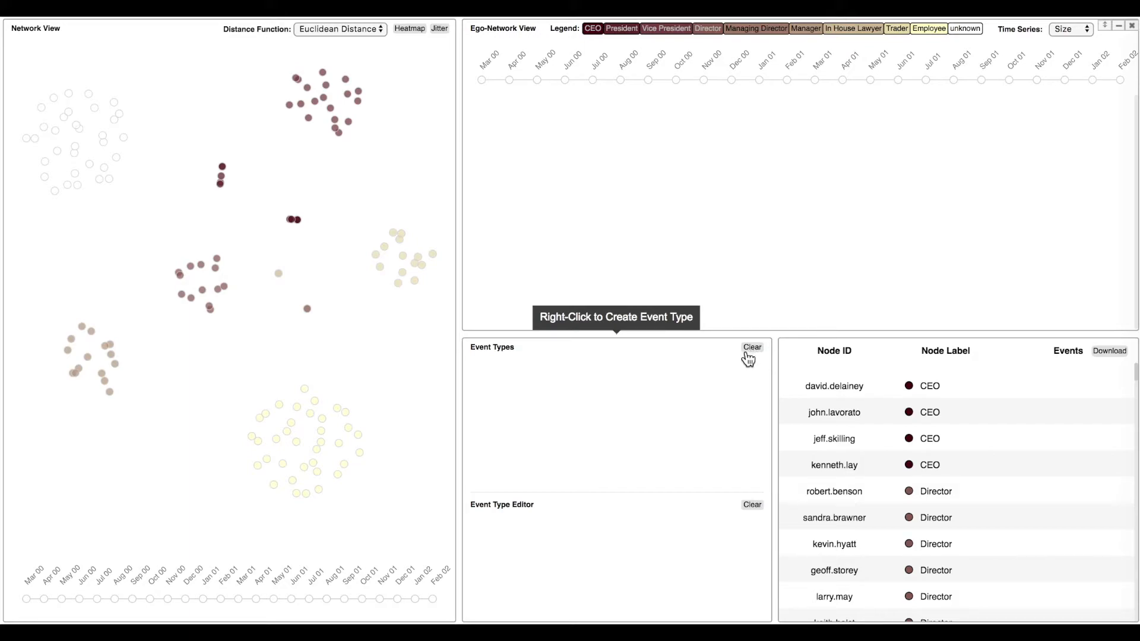
{"action": "right_click", "coordinate": [612, 387]}
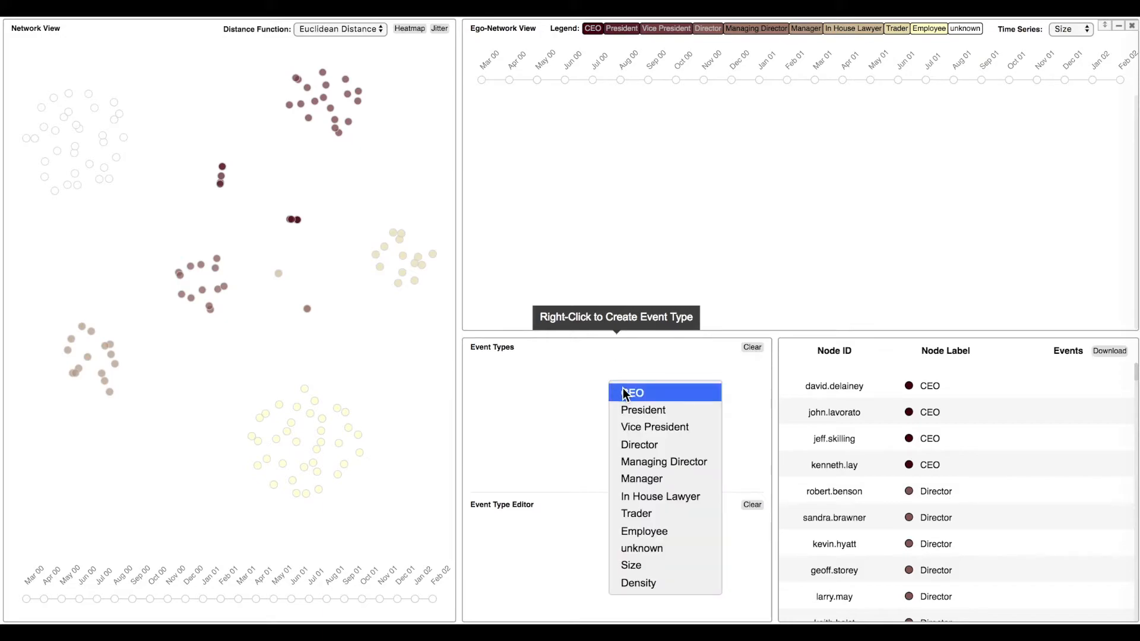
{"action": "left_click", "coordinate": [623, 393]}
{"action": "left_click", "coordinate": [614, 528]}
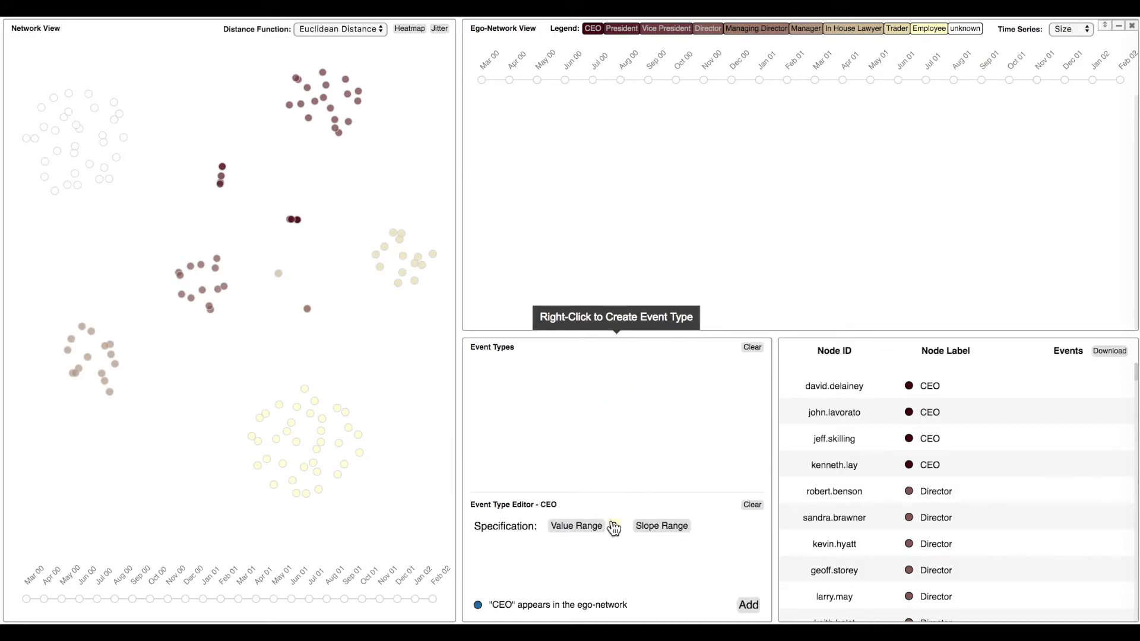
{"action": "left_click", "coordinate": [751, 609]}
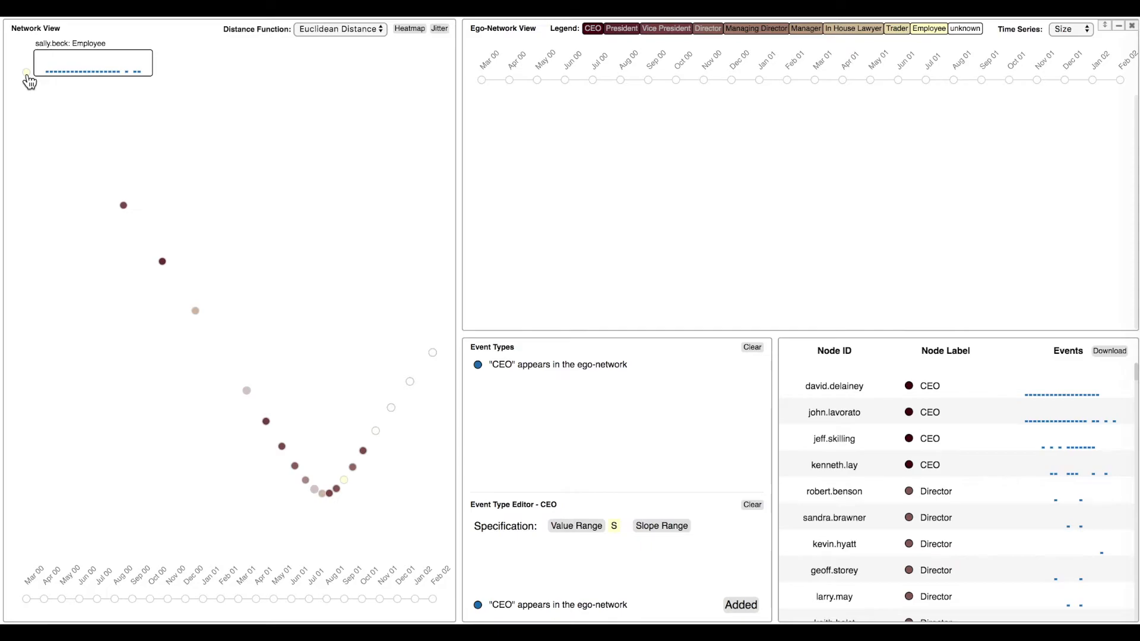
Add an event type for "President" appearing in the ego-network.
{"action": "right_click", "coordinate": [517, 408]}
{"action": "left_click", "coordinate": [549, 431]}
{"action": "left_click", "coordinate": [612, 524]}
{"action": "left_click", "coordinate": [749, 604]}
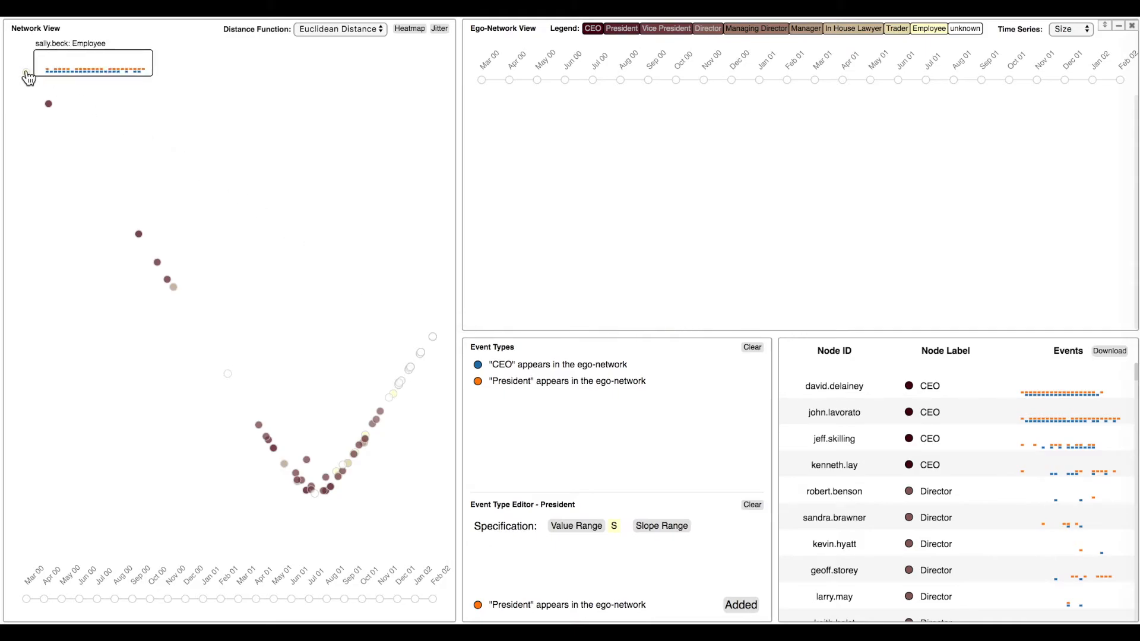
Add an event type for "Vice President" appearing in the ego-network.
{"action": "mouse_move", "coordinate": [50, 106]}
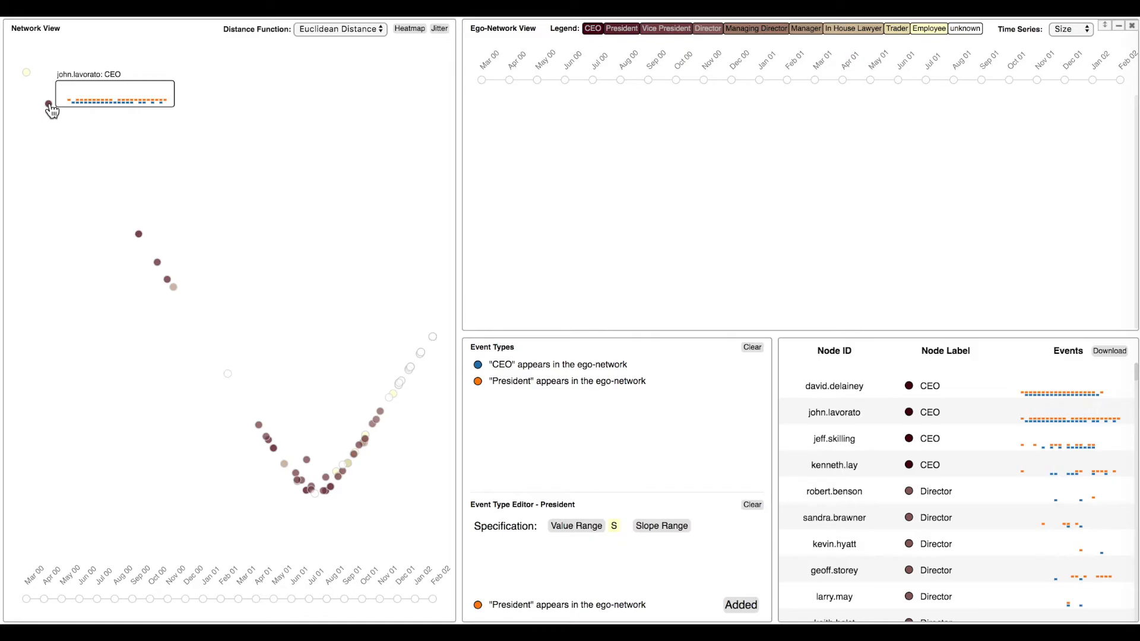
{"action": "right_click", "coordinate": [547, 416]}
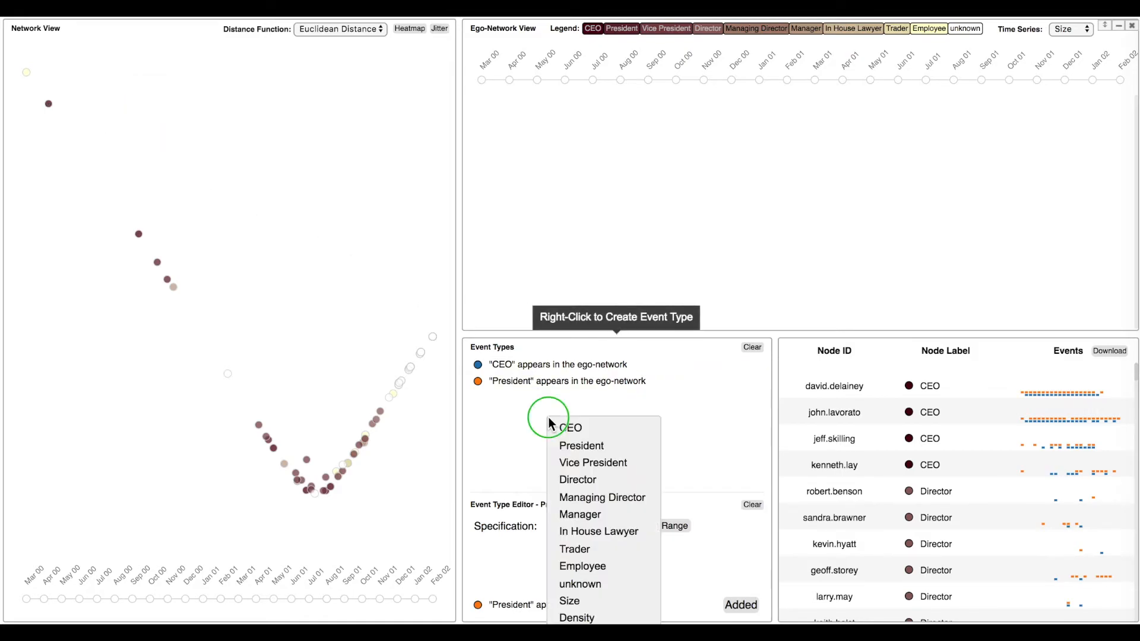
{"action": "left_click", "coordinate": [603, 461]}
{"action": "left_click", "coordinate": [614, 526]}
{"action": "left_click", "coordinate": [742, 604]}
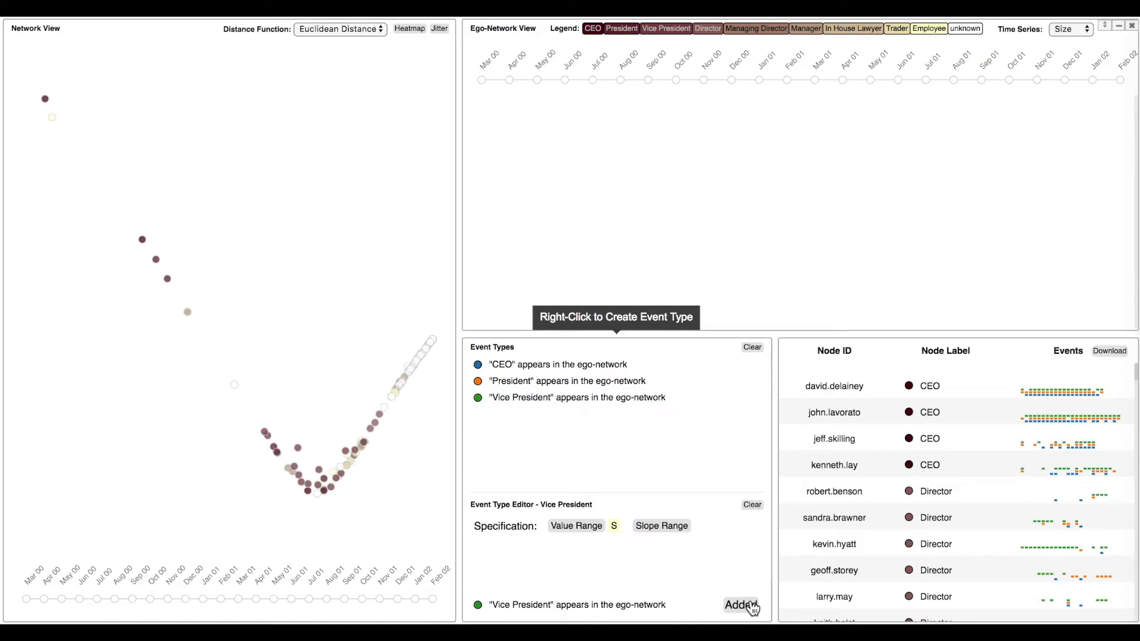
Add an event type for "Trader" appearing in the ego-network.
{"action": "mouse_move", "coordinate": [191, 362]}
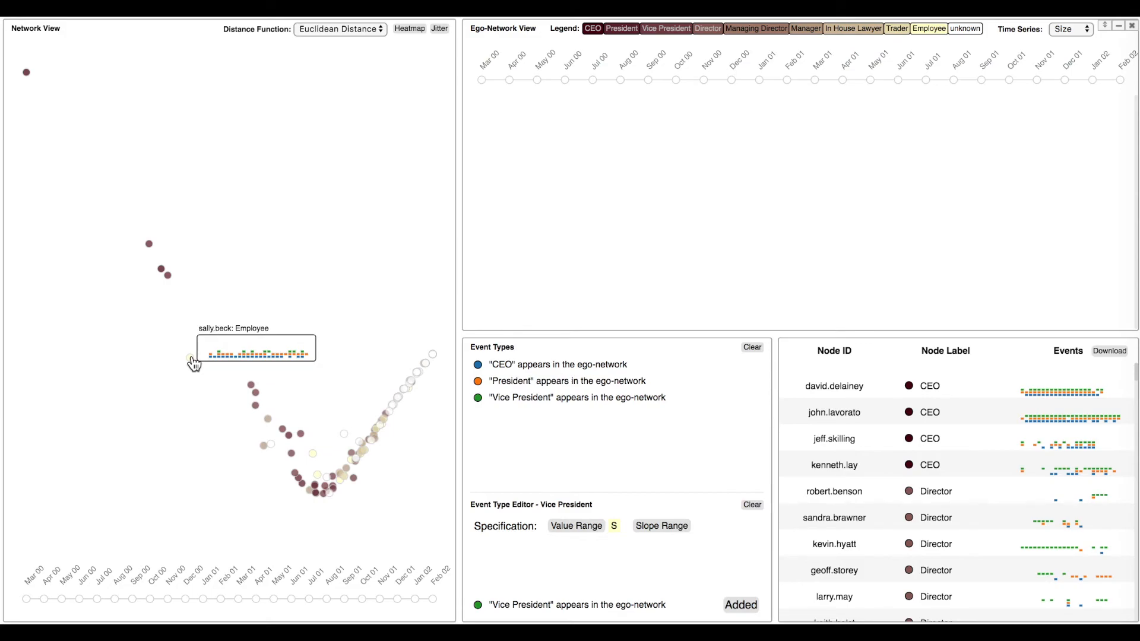
{"action": "right_click", "coordinate": [565, 423]}
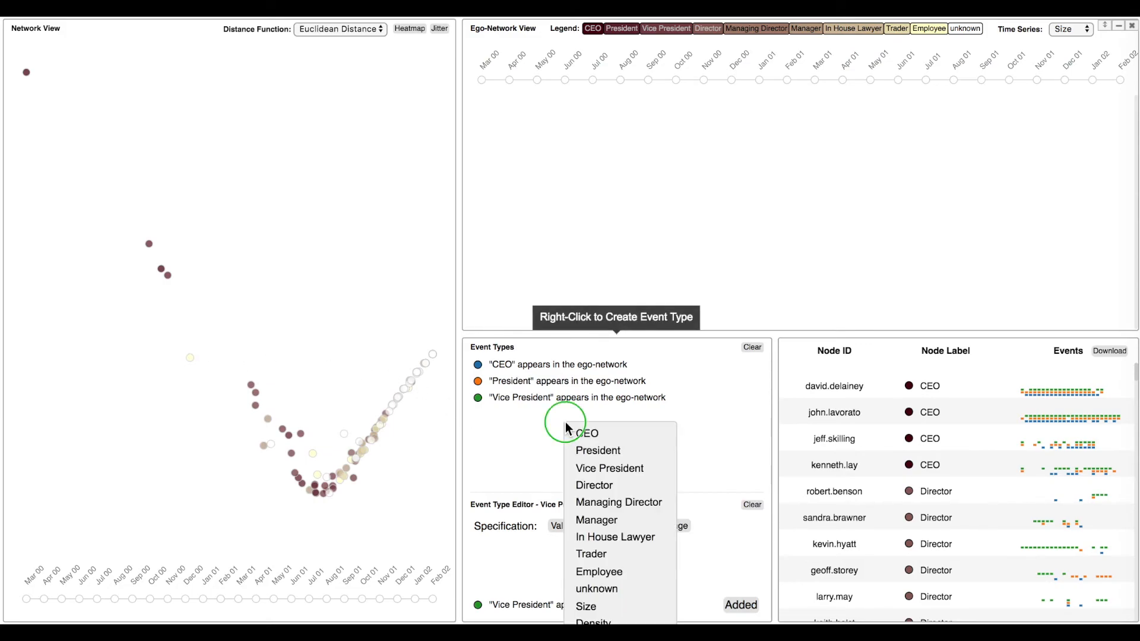
{"action": "left_click", "coordinate": [631, 554]}
{"action": "left_click", "coordinate": [626, 529]}
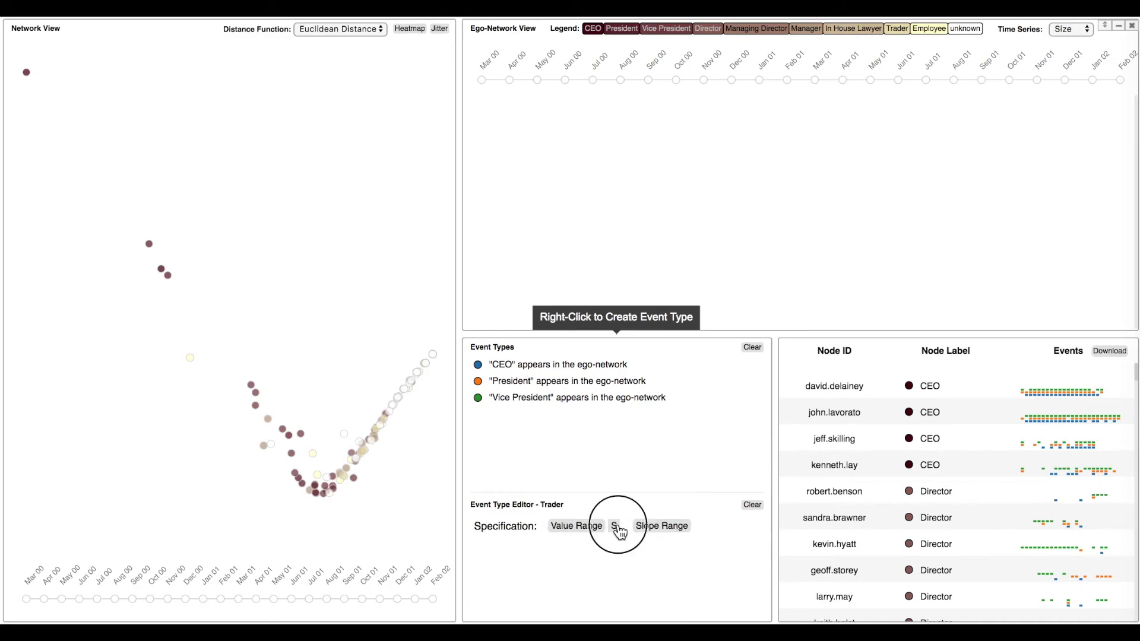
{"action": "left_click", "coordinate": [749, 604]}
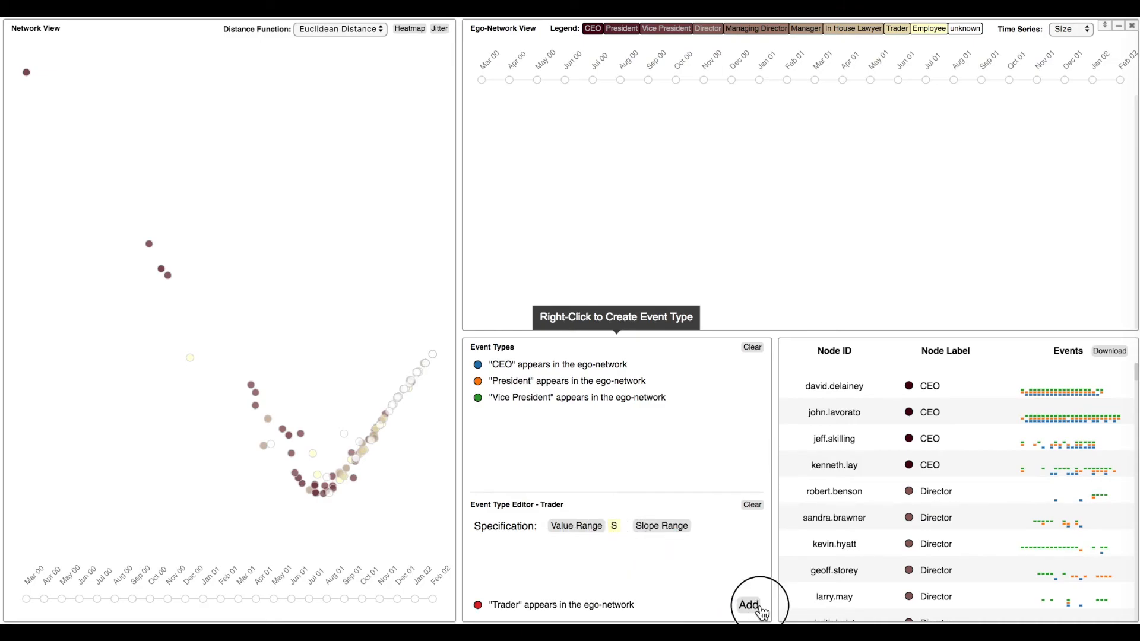
Add an event type for "Employee" appearing in the ego-network.
{"action": "right_click", "coordinate": [706, 427]}
{"action": "left_click", "coordinate": [754, 571]}
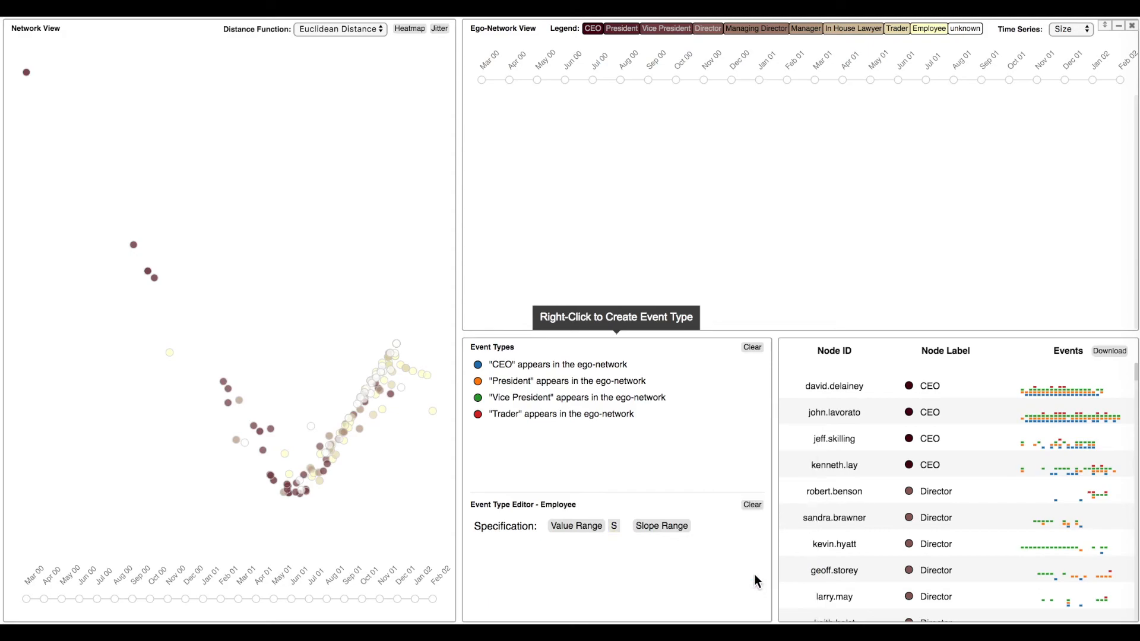
{"action": "left_click", "coordinate": [618, 535]}
{"action": "left_click", "coordinate": [749, 604]}
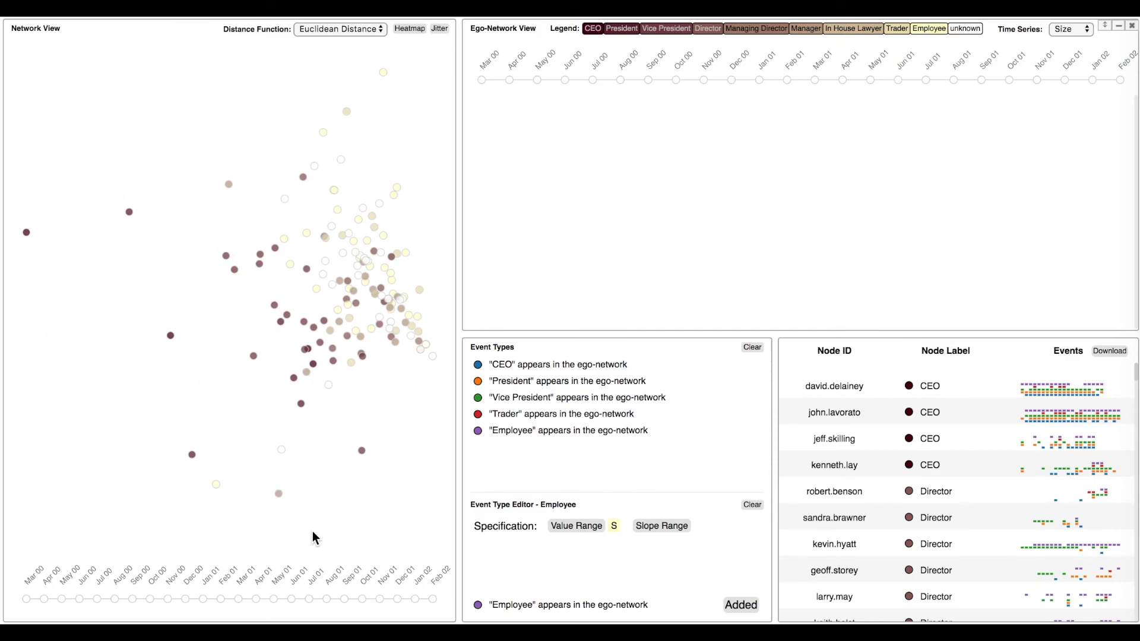
Compare the event timelines of outlying nodes in the network plot, from the lowest Manager and Employee nodes to the uppermost Employee nodes.
{"action": "mouse_move", "coordinate": [282, 503]}
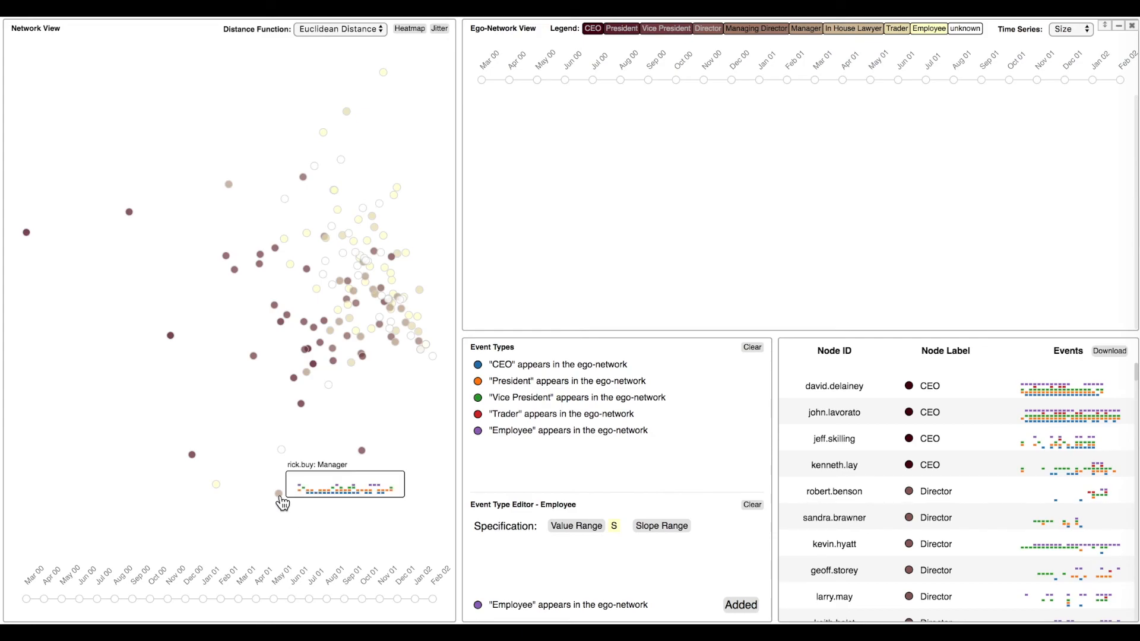
{"action": "mouse_move", "coordinate": [284, 453]}
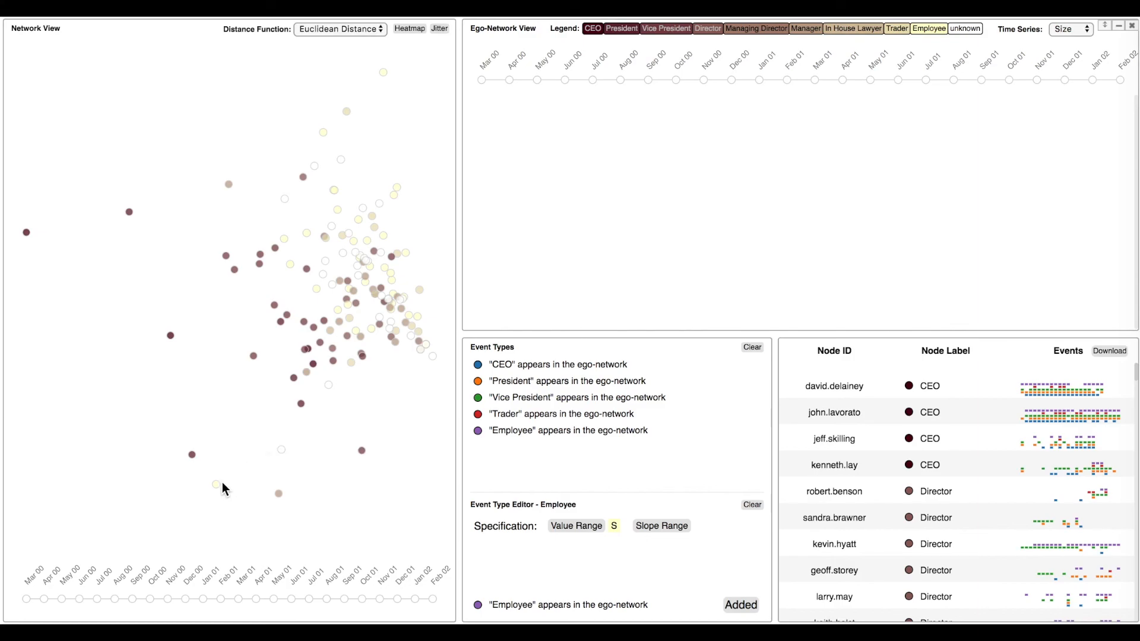
{"action": "mouse_move", "coordinate": [218, 485]}
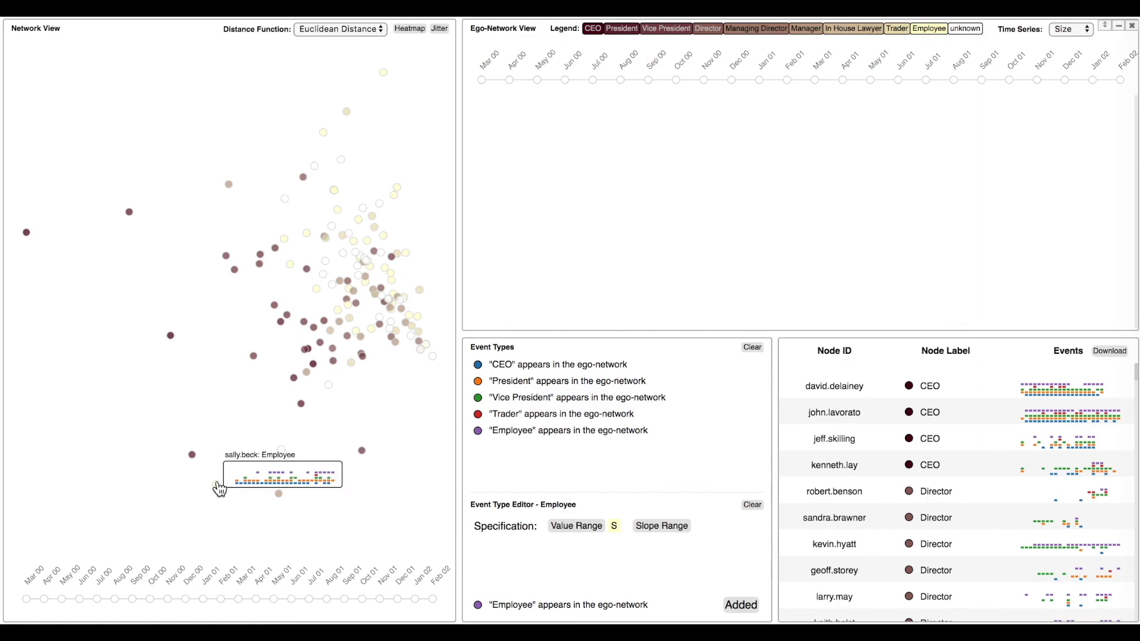
{"action": "mouse_move", "coordinate": [384, 75]}
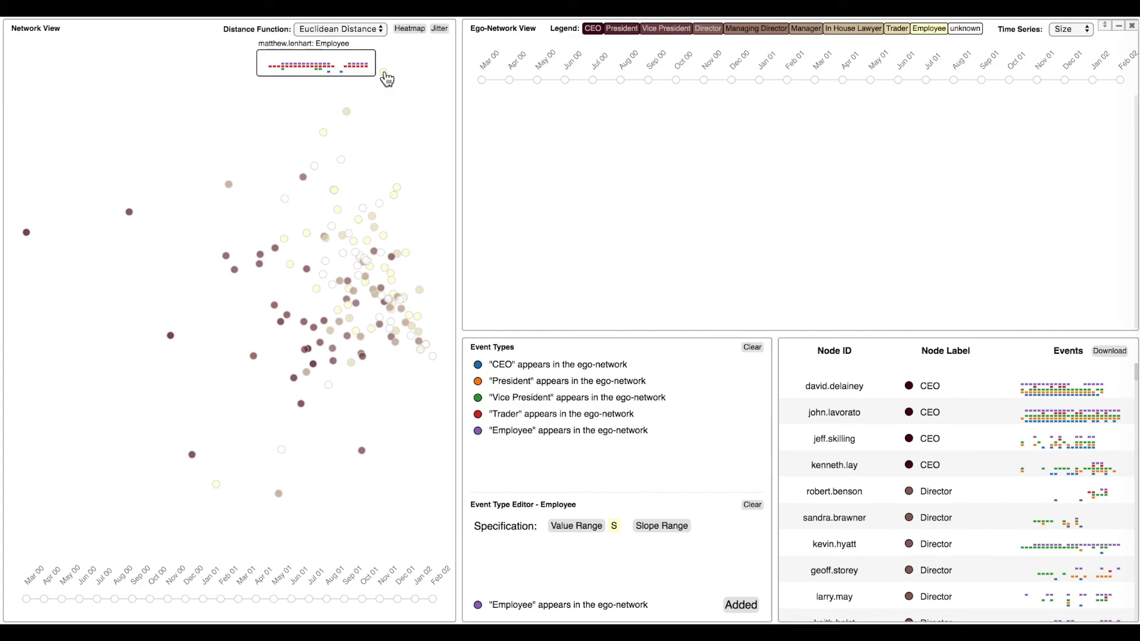
{"action": "mouse_move", "coordinate": [322, 137]}
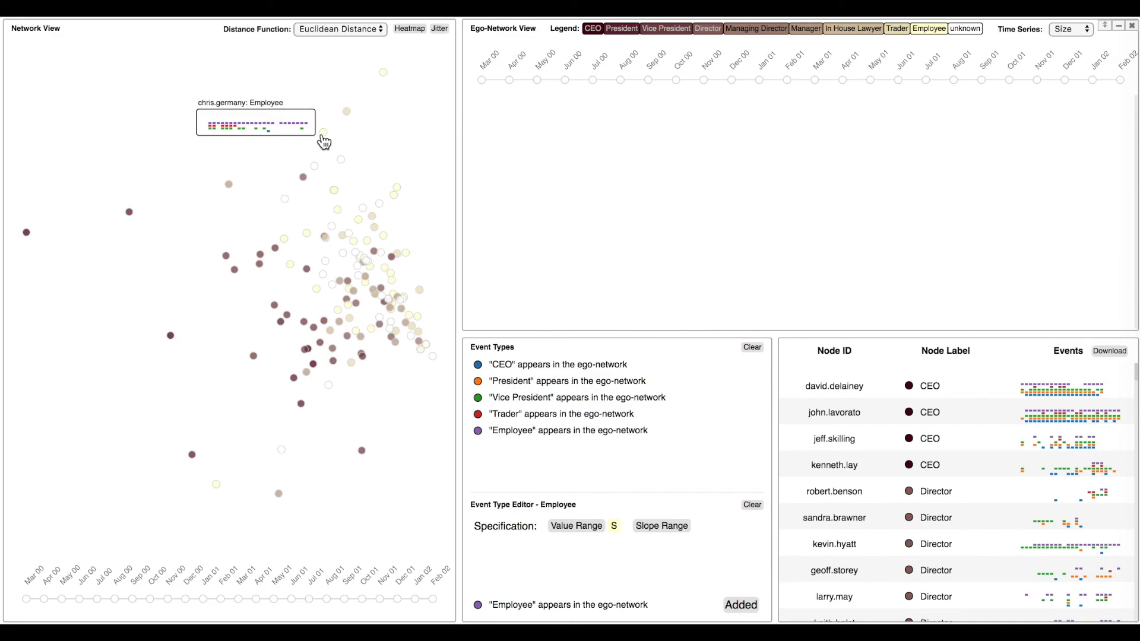